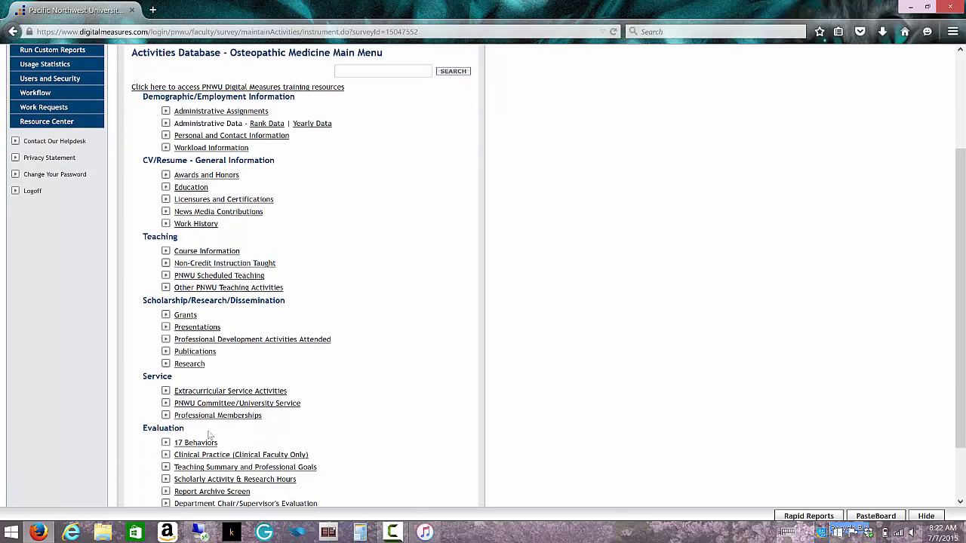
- Add a new Extracurricular Service Activities record with the title "Volunteer for Habitat for Humanity"
click(234, 392)
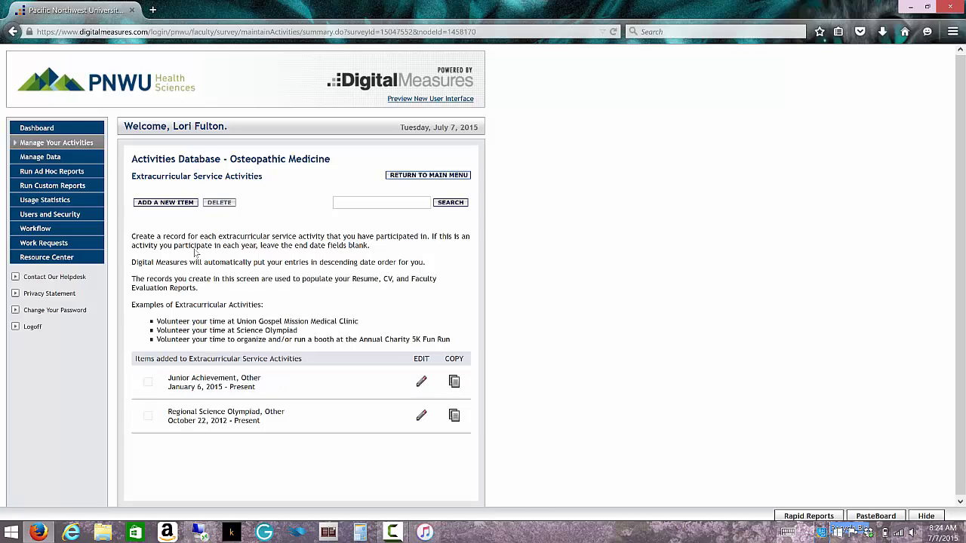
click(185, 203)
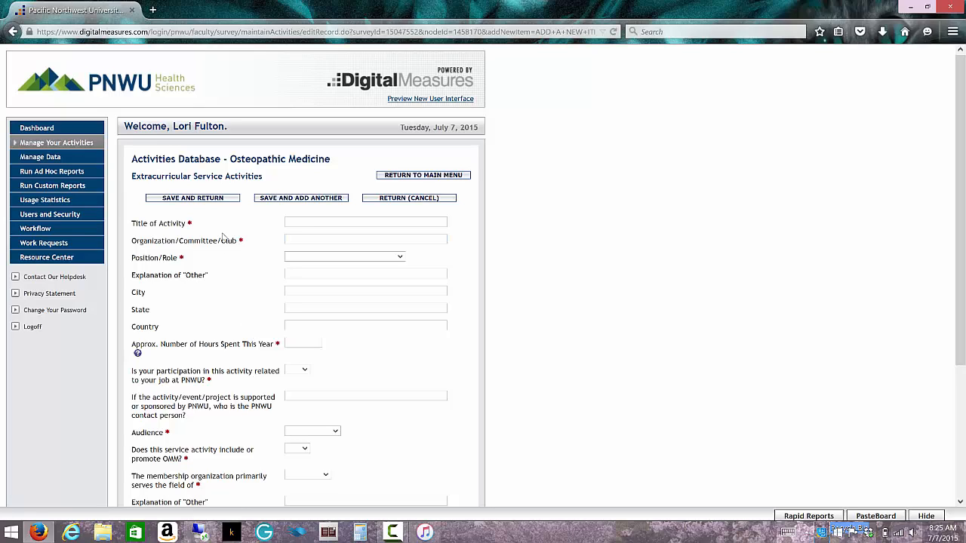
click(302, 220)
text(Habitat for Humanity)
drag(353, 222, 266, 212)
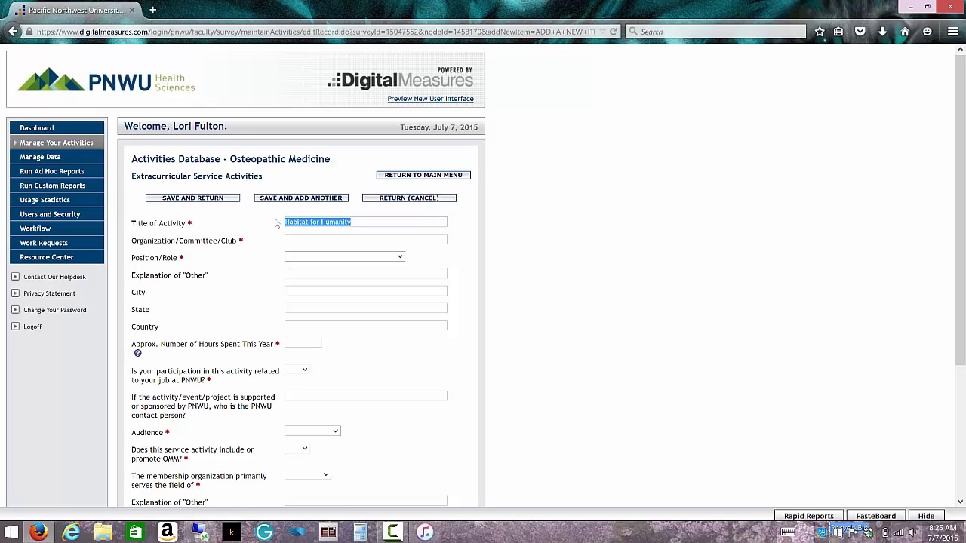
click(287, 222)
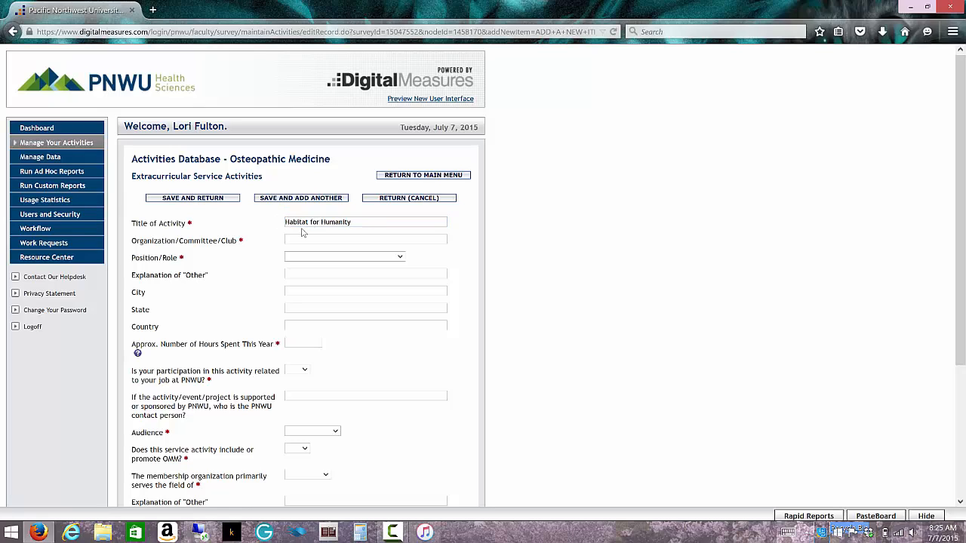
text(Volunteer for )
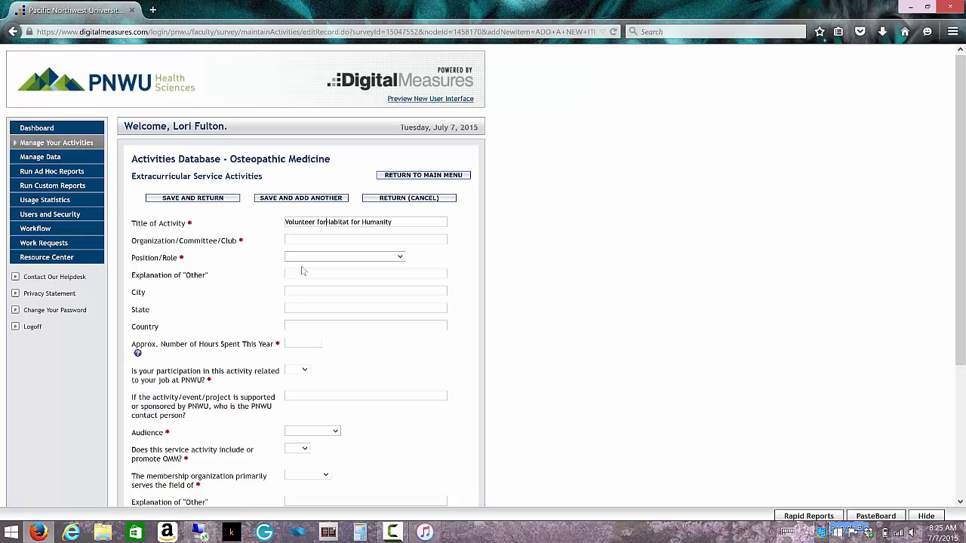
text(Habitat for Hum)
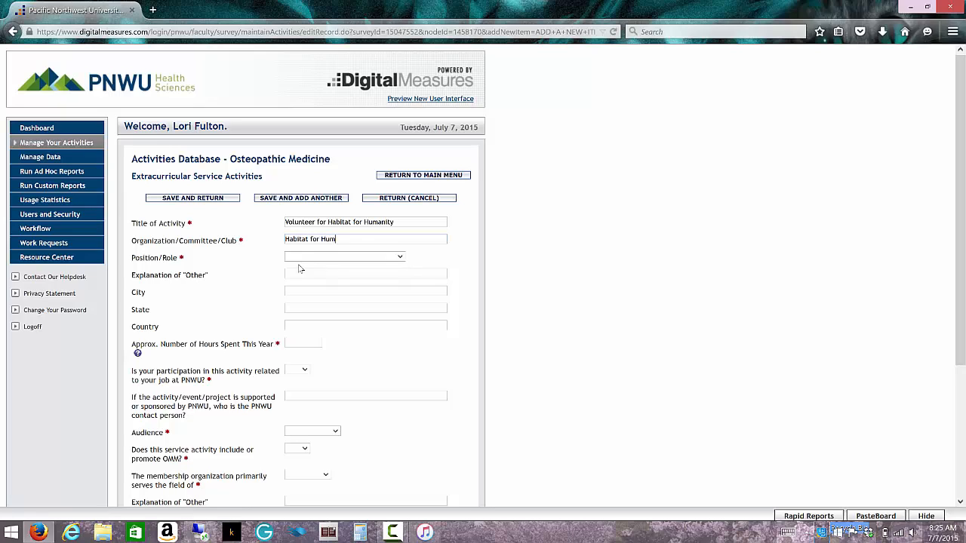
text(anity)
- Enter "Habitat for Humanity" as the activity's organization/committee/club
key(Tab)
- Set the position/role to Other and explain it as "Worked the sales counter"
click(400, 257)
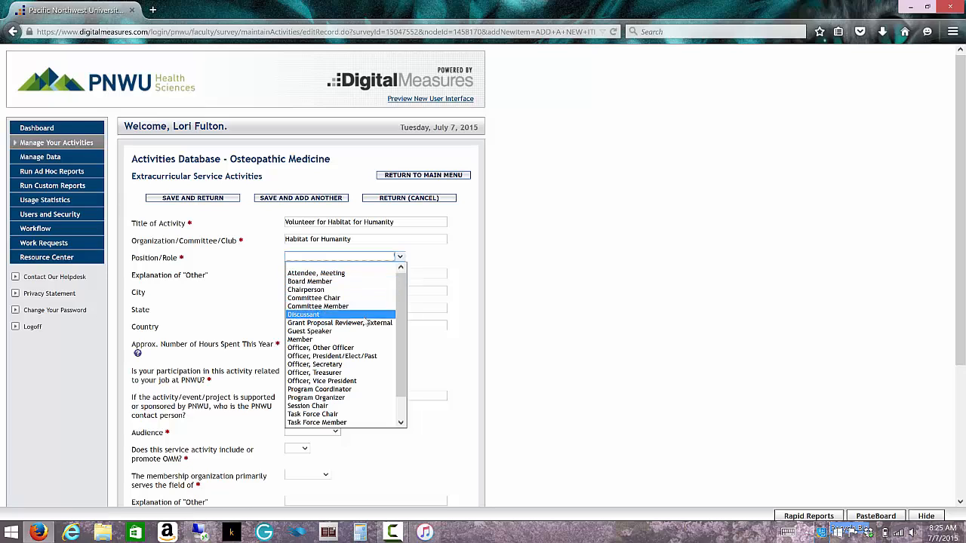
scroll(366, 323, down, 1)
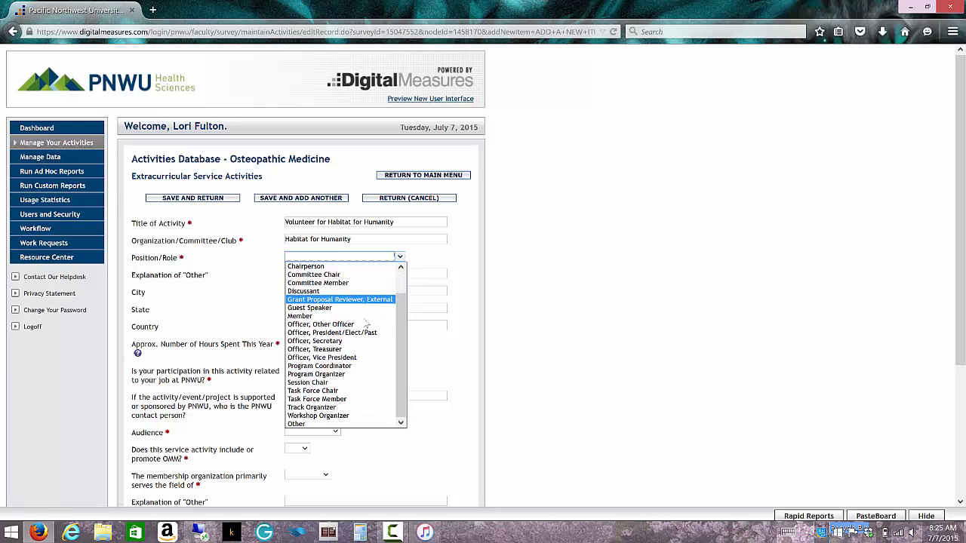
click(360, 425)
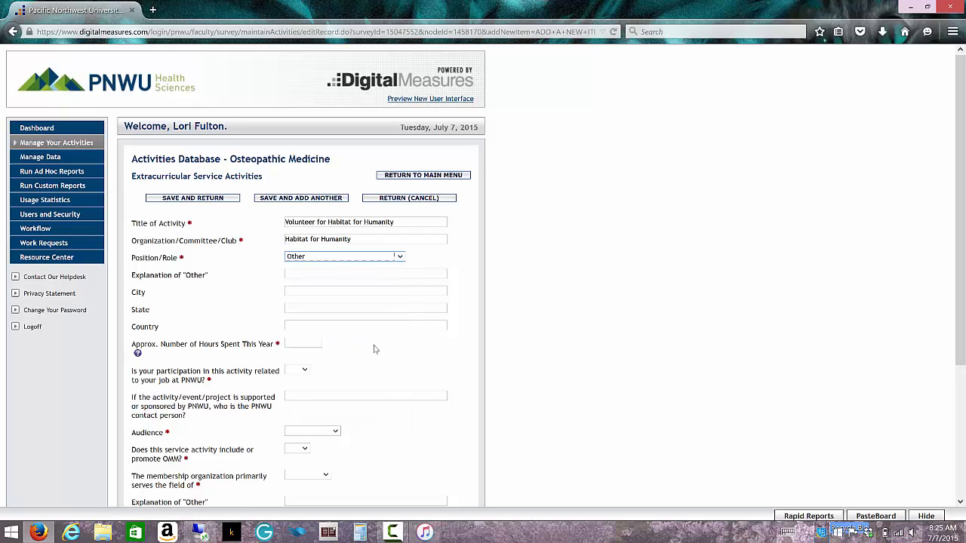
click(368, 274)
text(Worked the s)
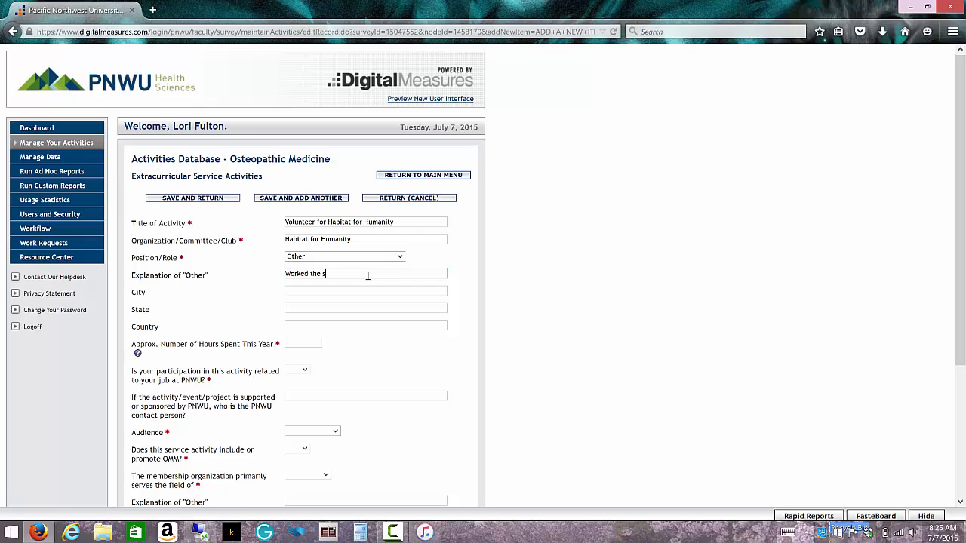
text(ales counter)
- Fill in the activity's location with city Yakima, state WA and country USA
click(379, 293)
text(Yakima)
key(Tab)
text(WA)
key(Tab)
text(USA)
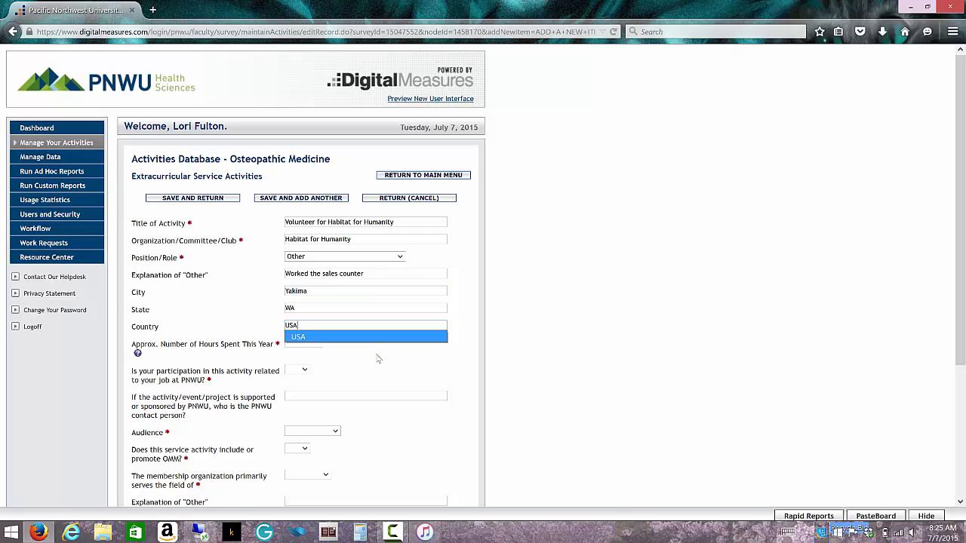
click(377, 353)
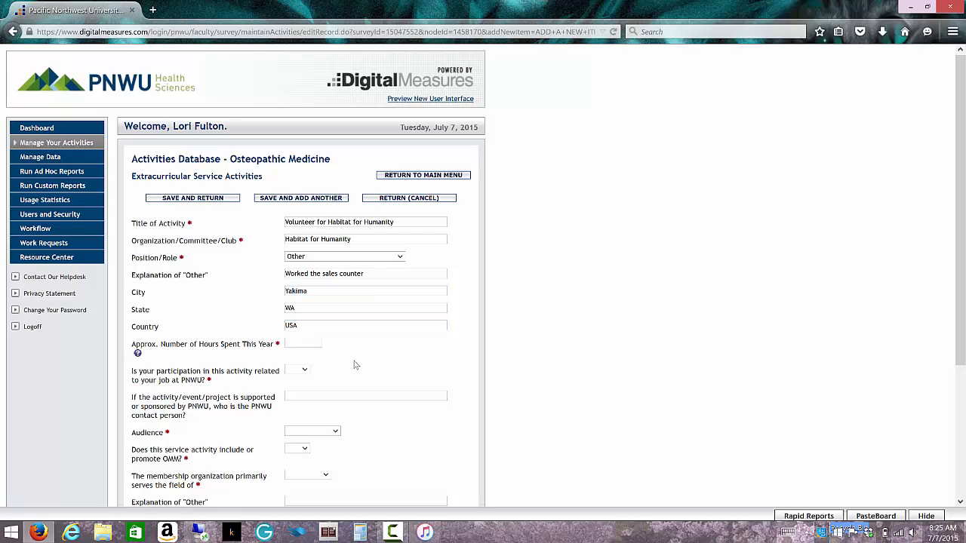
- Enter 5 approximate hours spent this year and answer No to participation being related to the PNWU job
click(300, 341)
text(5)
click(305, 371)
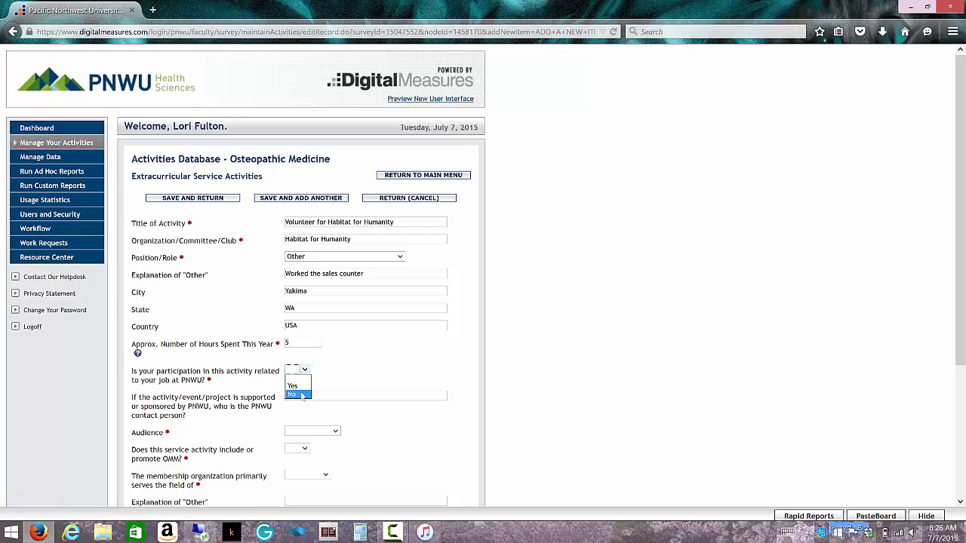
click(302, 395)
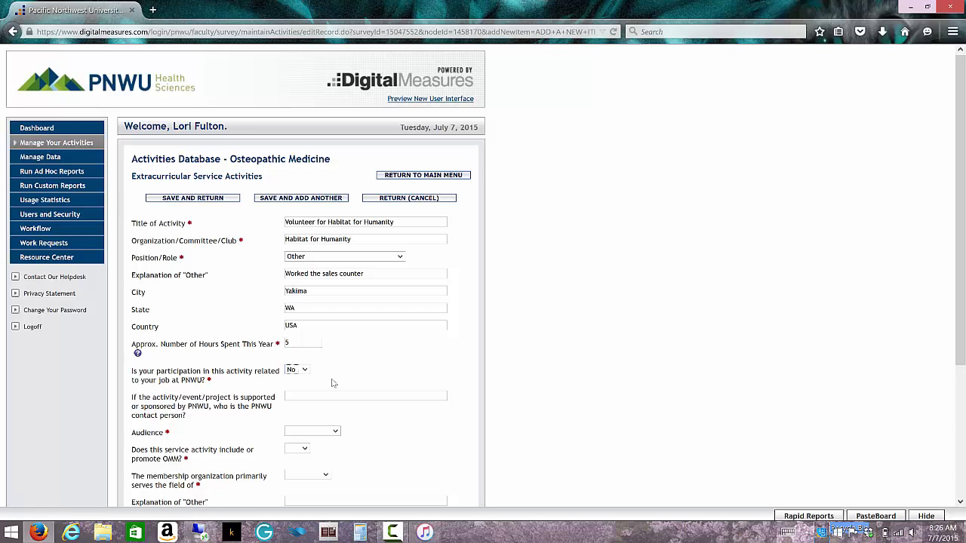
- Set the audience to Local and answer No to whether the service activity includes or promotes OMM
scroll(332, 383, down, 1)
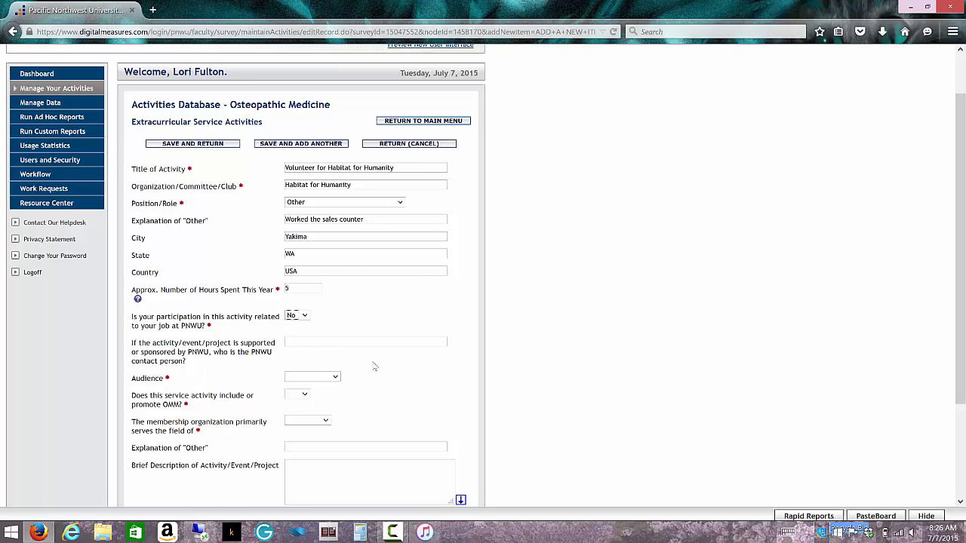
click(335, 376)
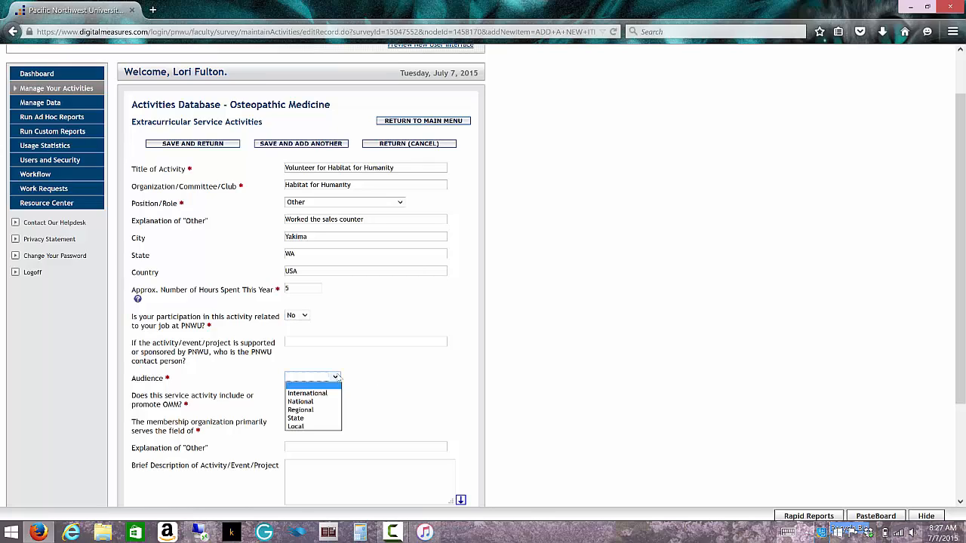
click(319, 427)
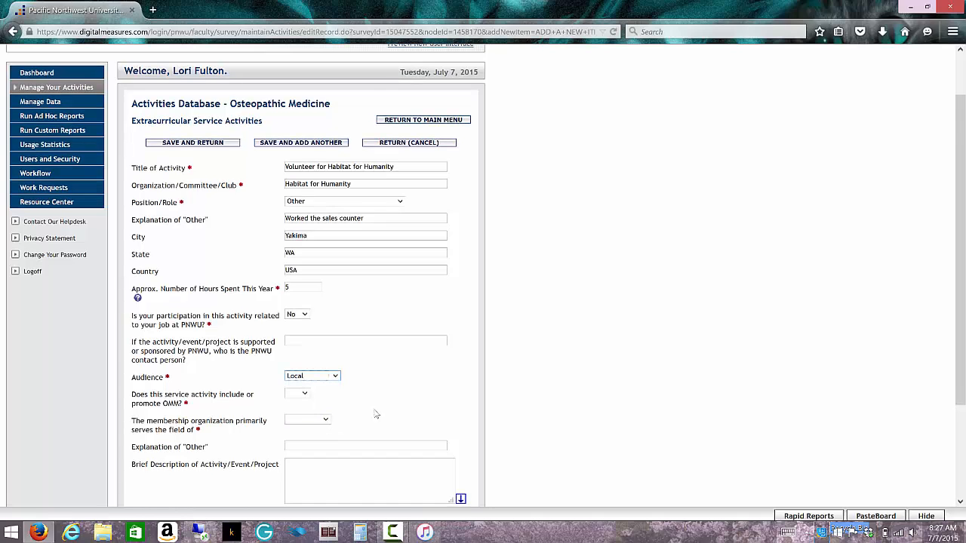
scroll(375, 415, down, 1)
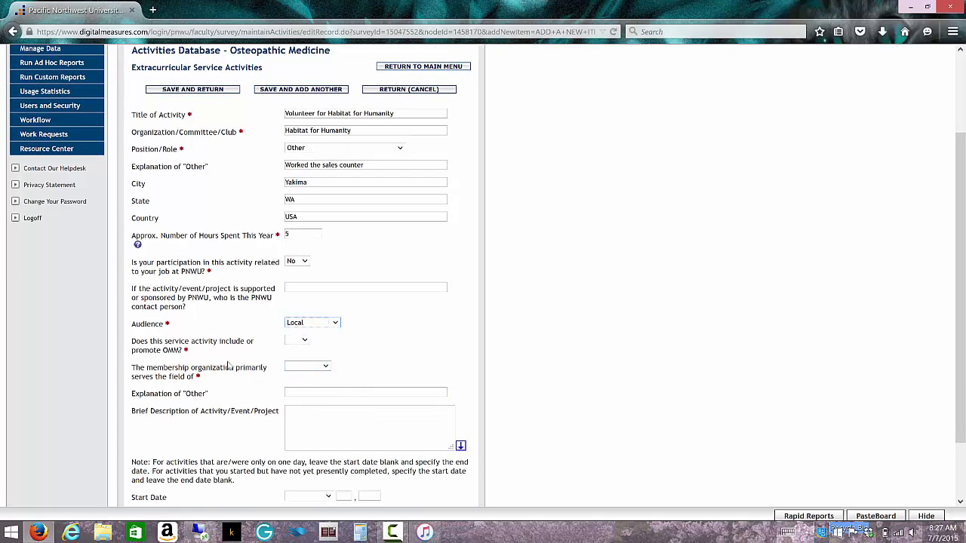
click(302, 339)
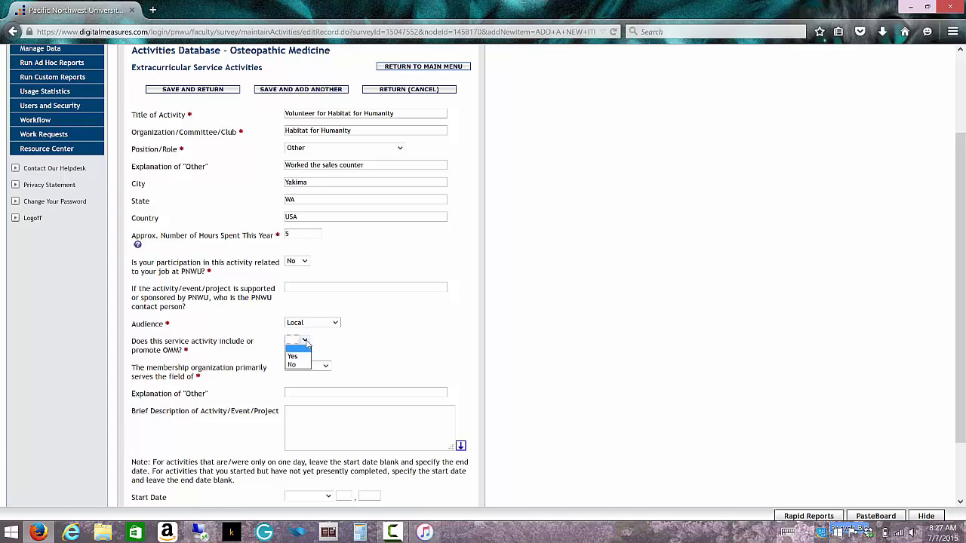
click(298, 366)
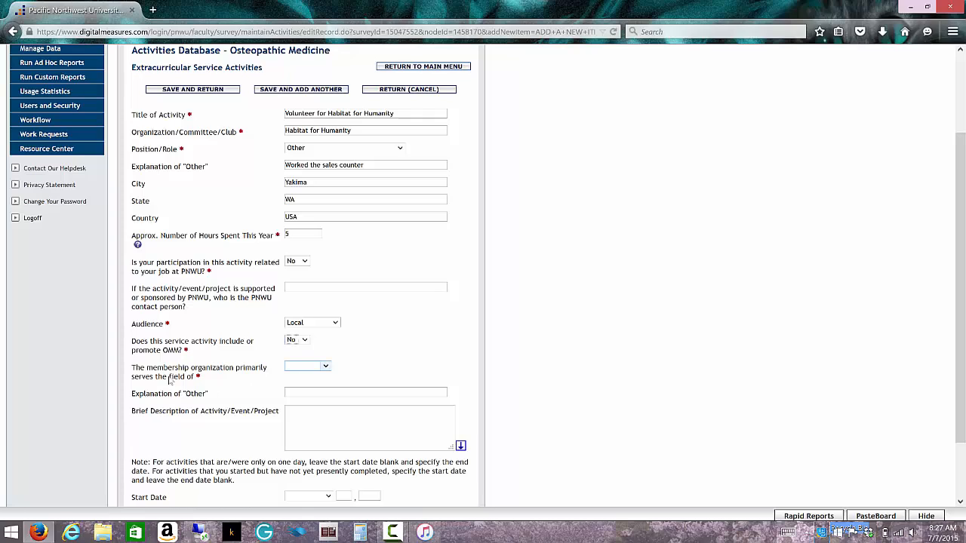
- Set the field the membership organization serves to Other and explain it as "Low Income Housing"
click(328, 369)
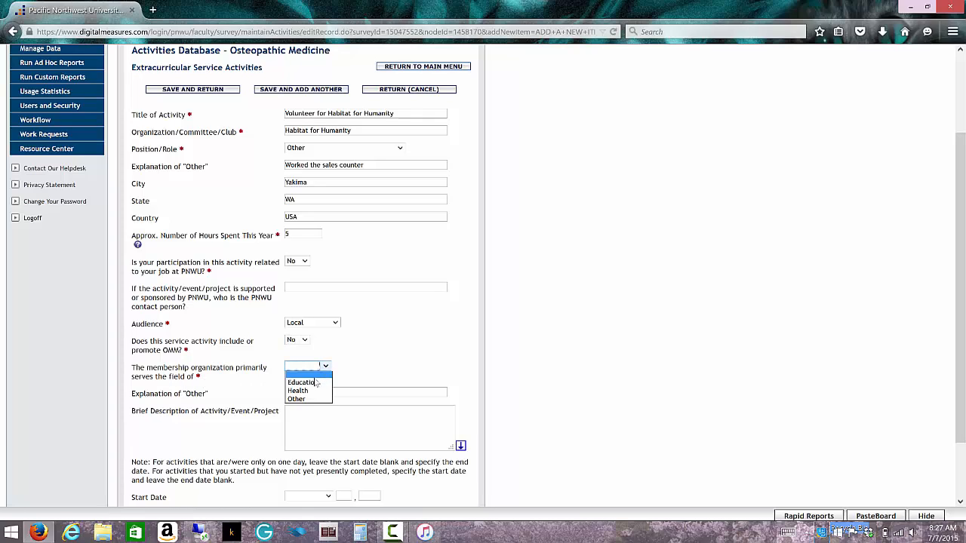
click(310, 401)
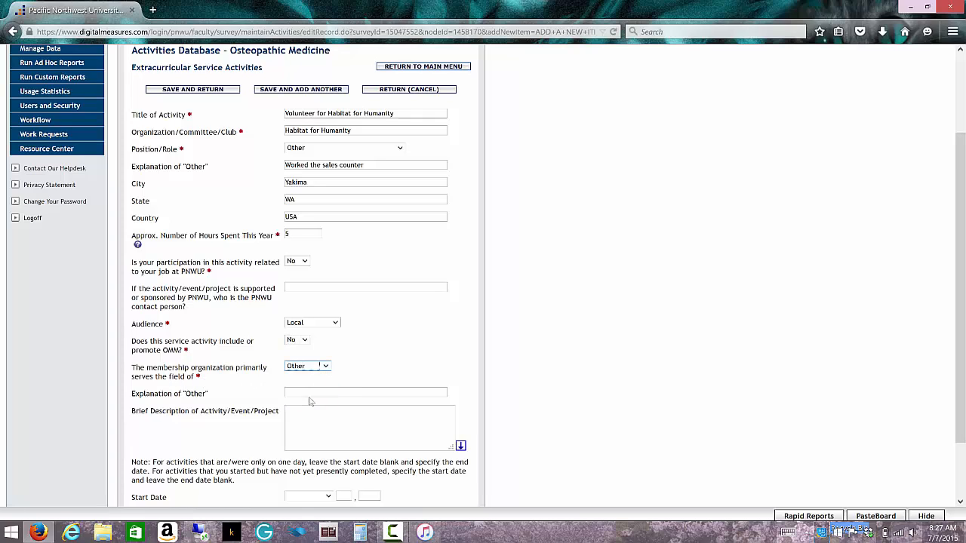
click(383, 393)
text(Housing)
key(BackSpace)
key(BackSpace)
text(Low Income Housing)
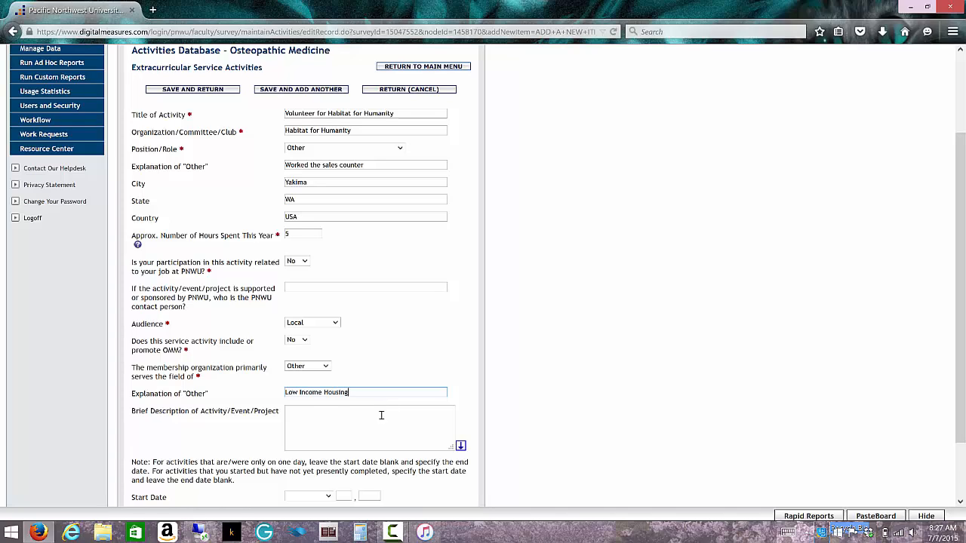
- Enter the brief description "Volunteered to work at the sales counter at the local Habitat for Humanity store."
click(381, 419)
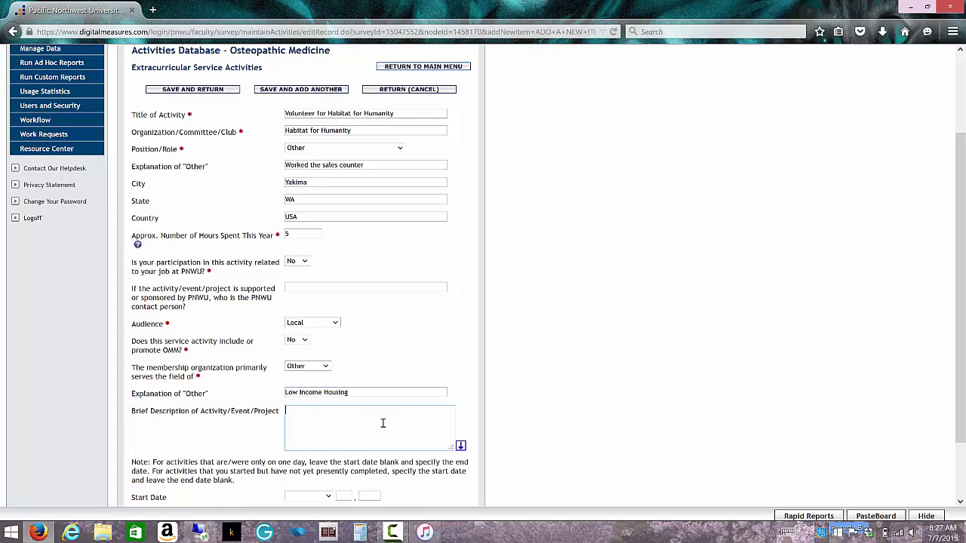
text(Volunteered to work at the sales counter at the local Habitat for H)
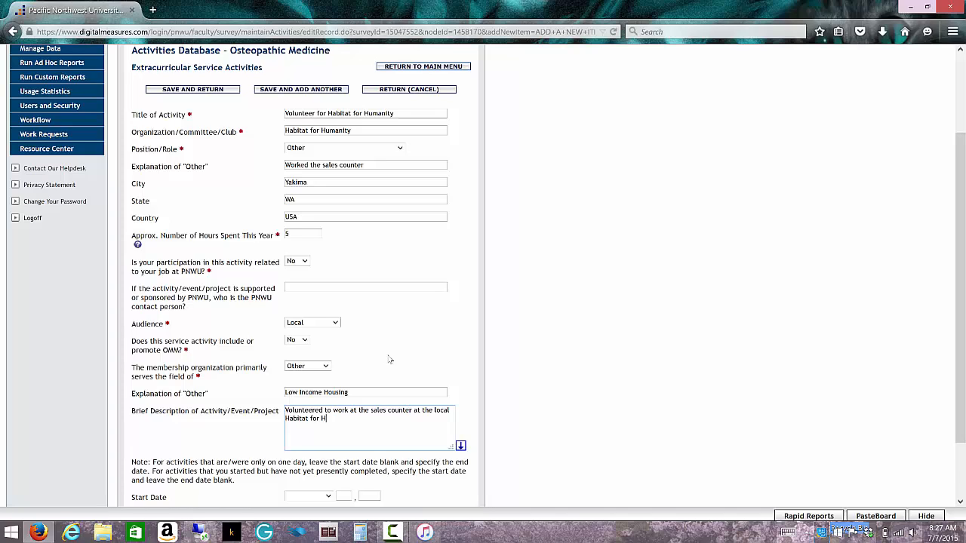
text(umanity store.)
- Set the activity's start date to March 2015, leaving the day blank
scroll(385, 364, down, 1)
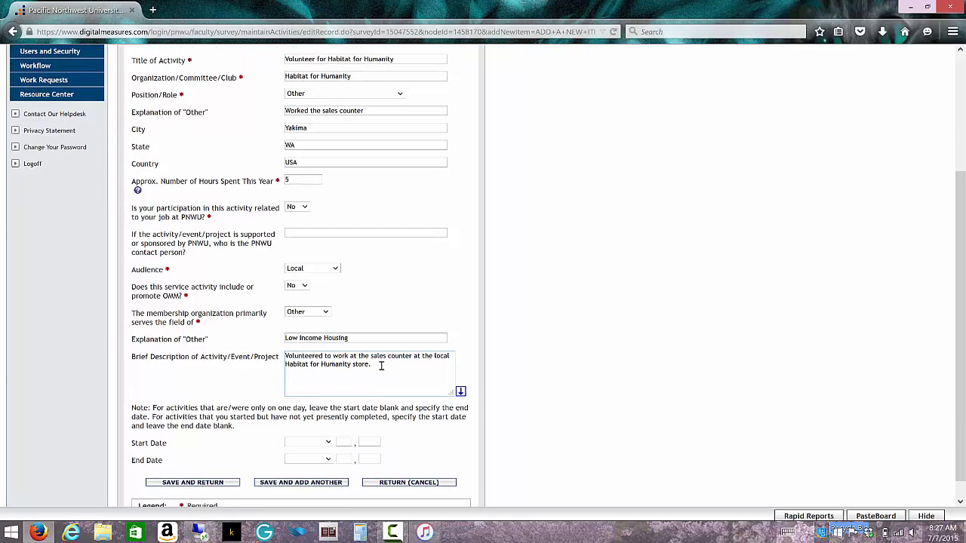
click(328, 444)
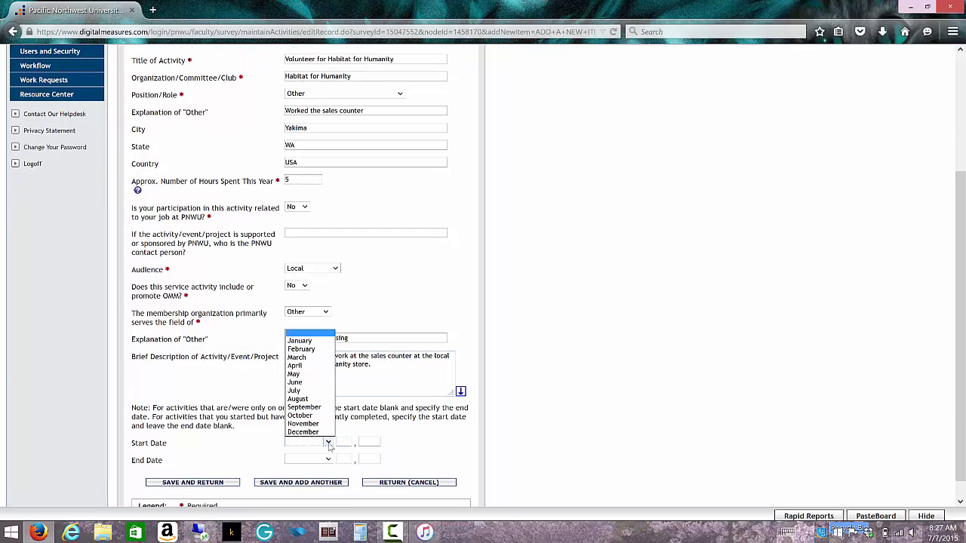
click(294, 360)
click(372, 445)
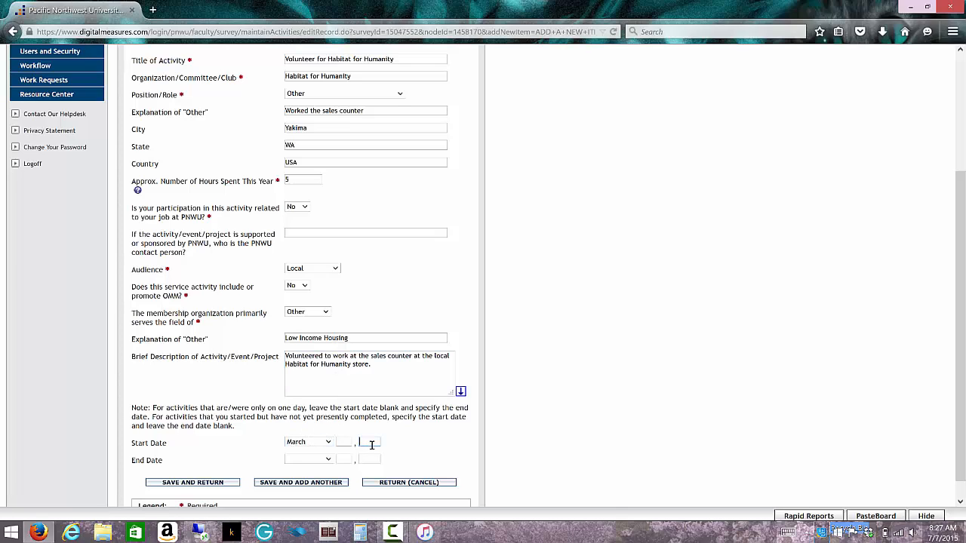
text(201)
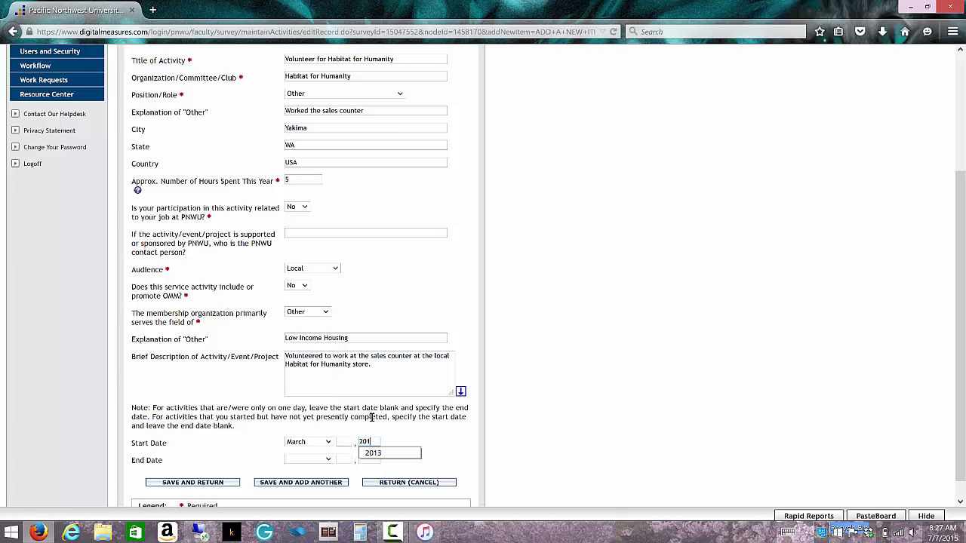
text(4)
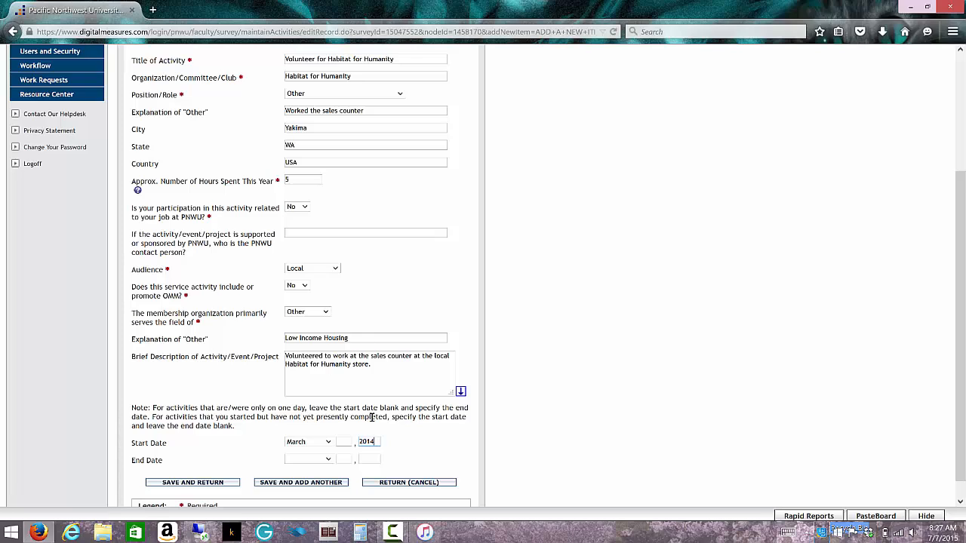
key(BackSpace)
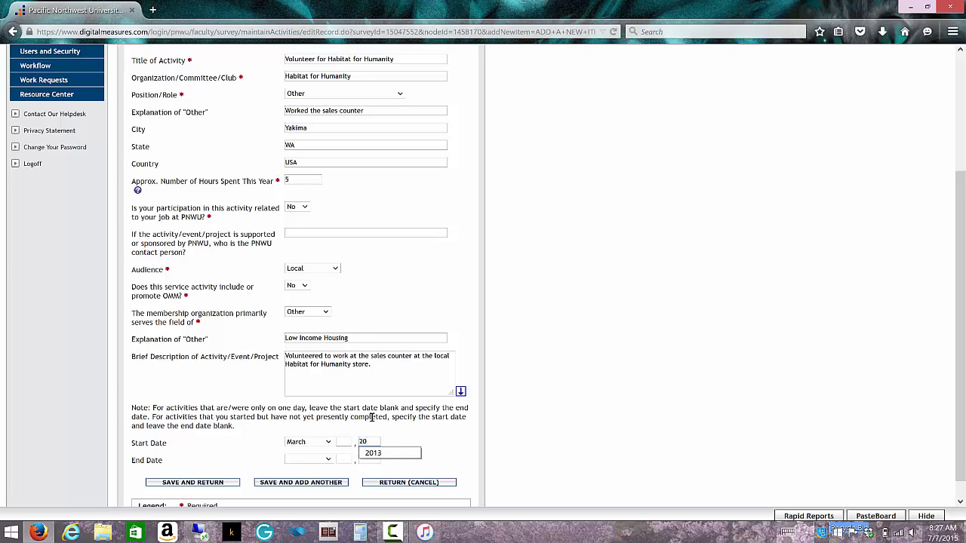
text(15)
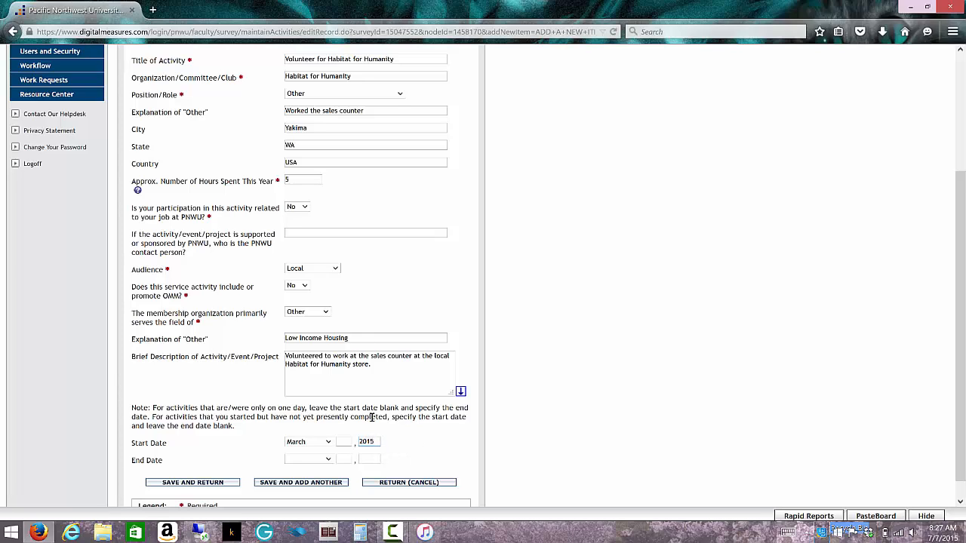
- Set the activity's end date to May 2015, leaving the day blank
click(327, 459)
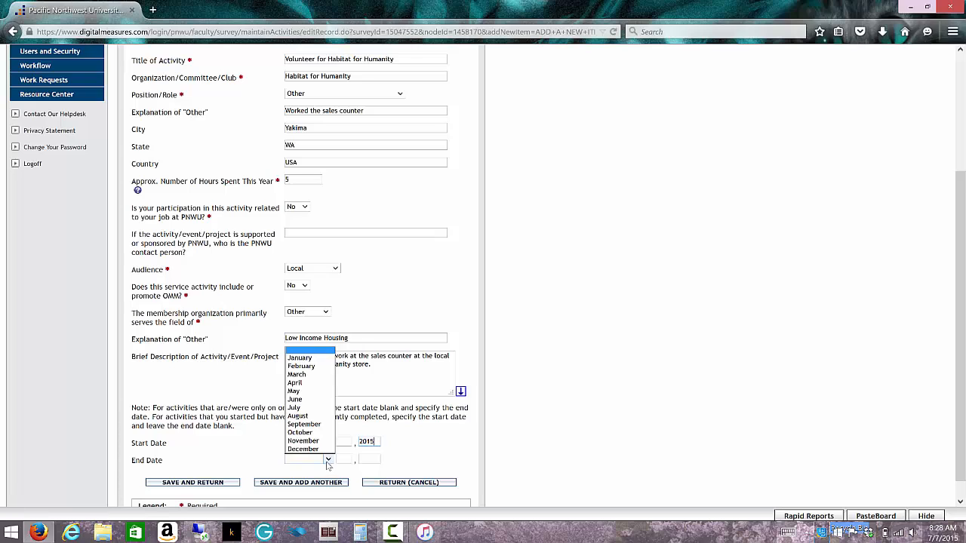
click(318, 392)
click(361, 459)
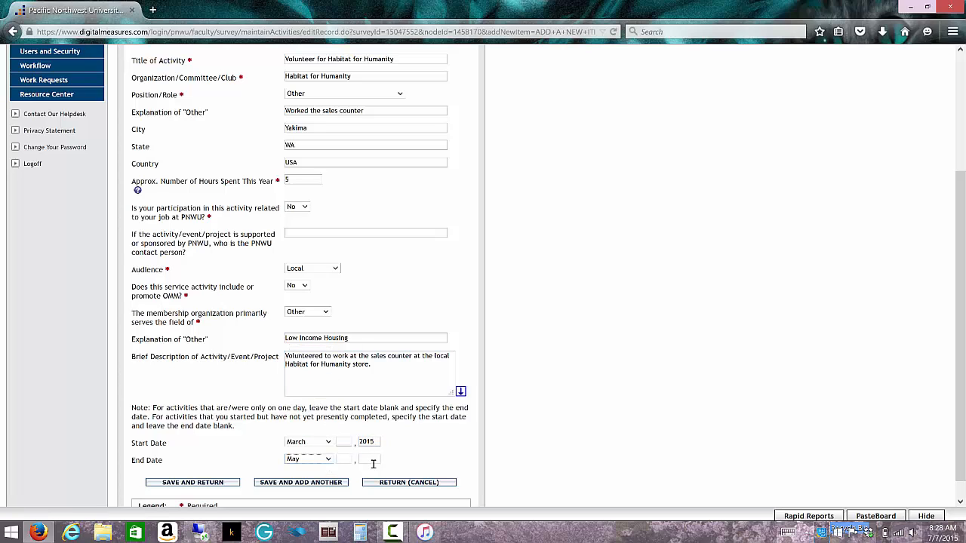
text(2015)
scroll(252, 204, up, 1)
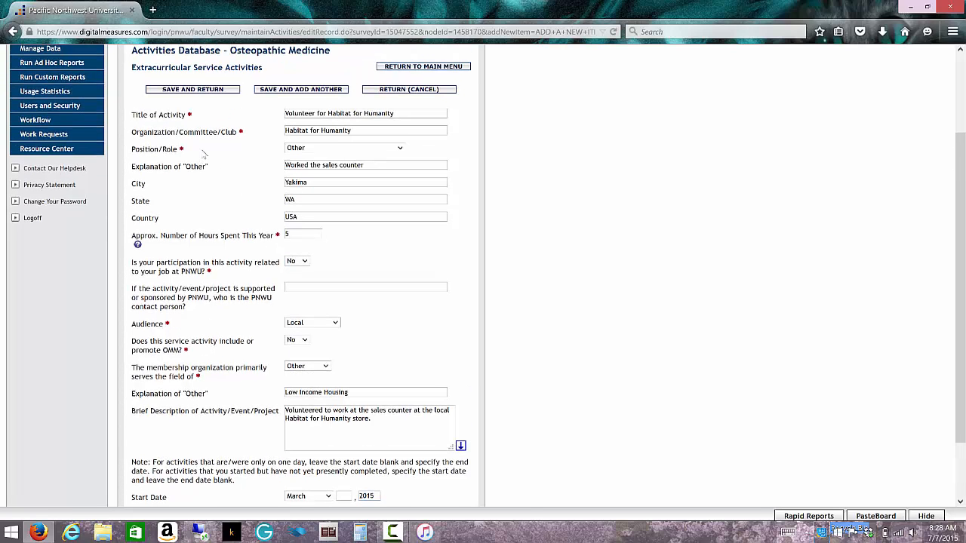
- Save the completed Habitat for Humanity activity record and return to the list of extracurricular service activities
scroll(257, 283, down, 2)
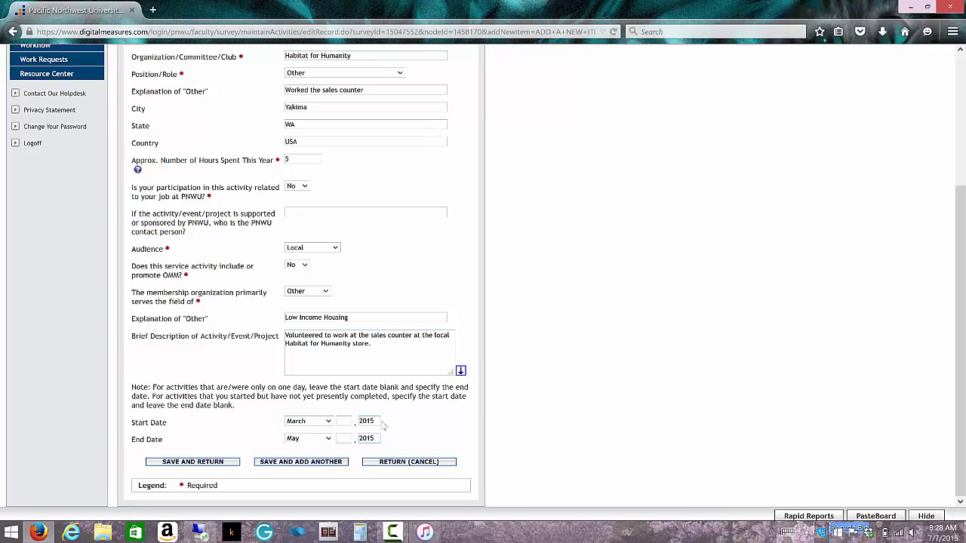
click(188, 461)
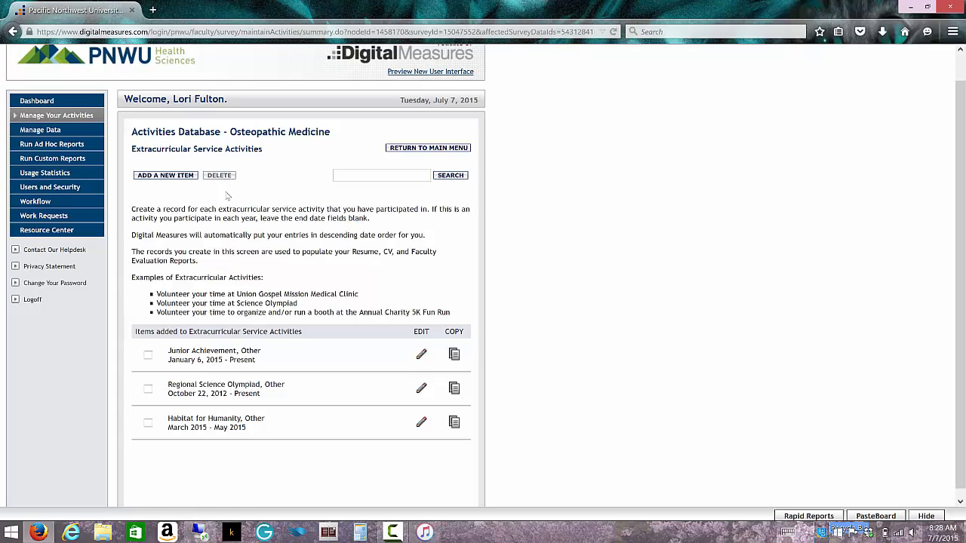
- Delete only the Habitat for Humanity record from the extracurricular service activities and confirm the deletion
click(148, 423)
click(148, 389)
click(148, 355)
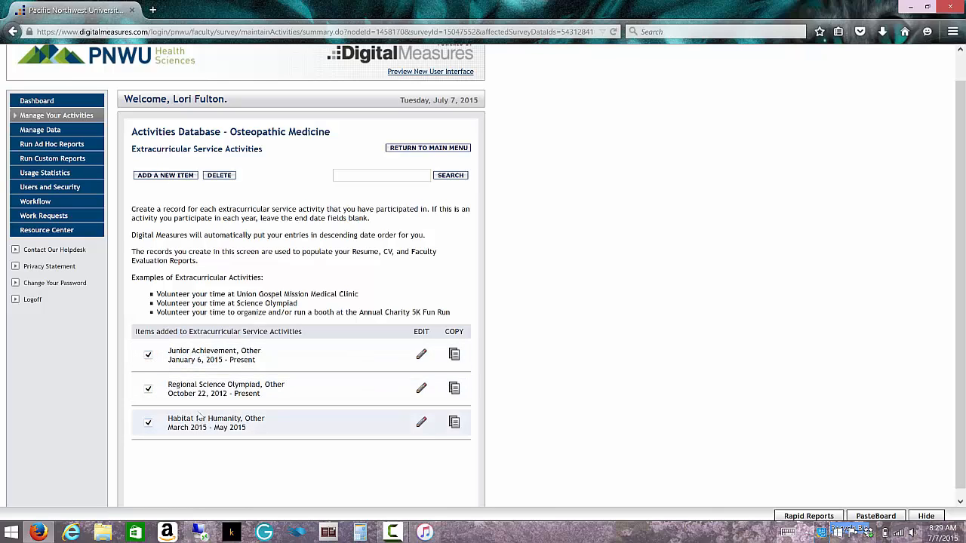
click(150, 356)
click(228, 176)
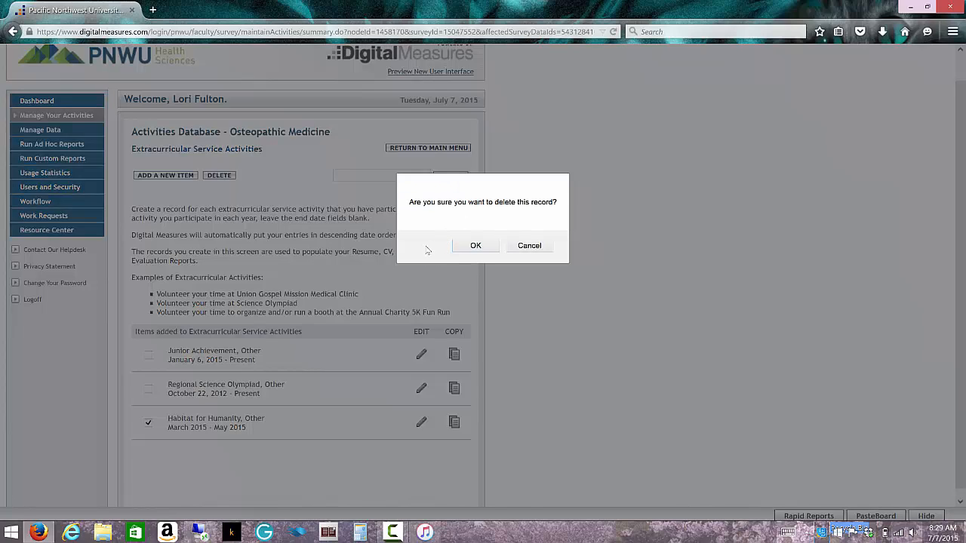
click(476, 246)
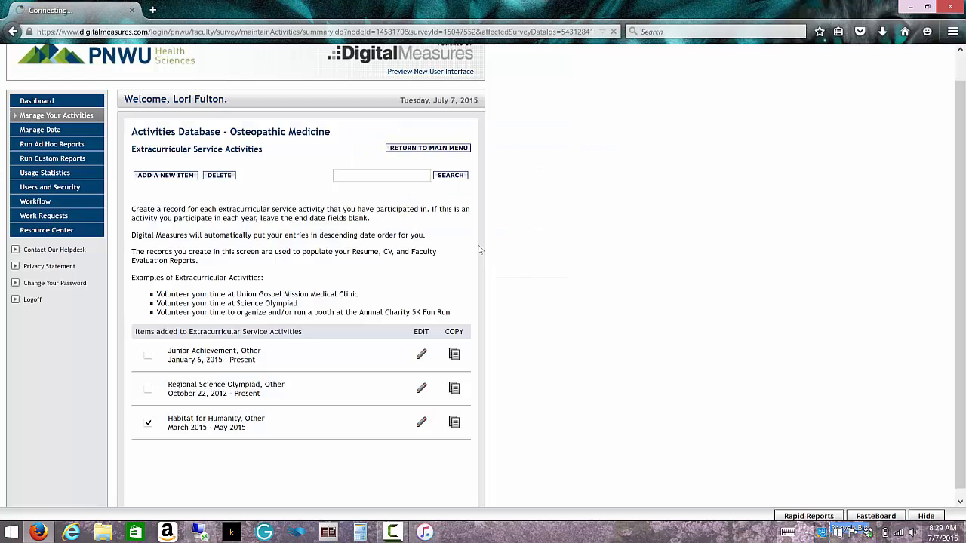